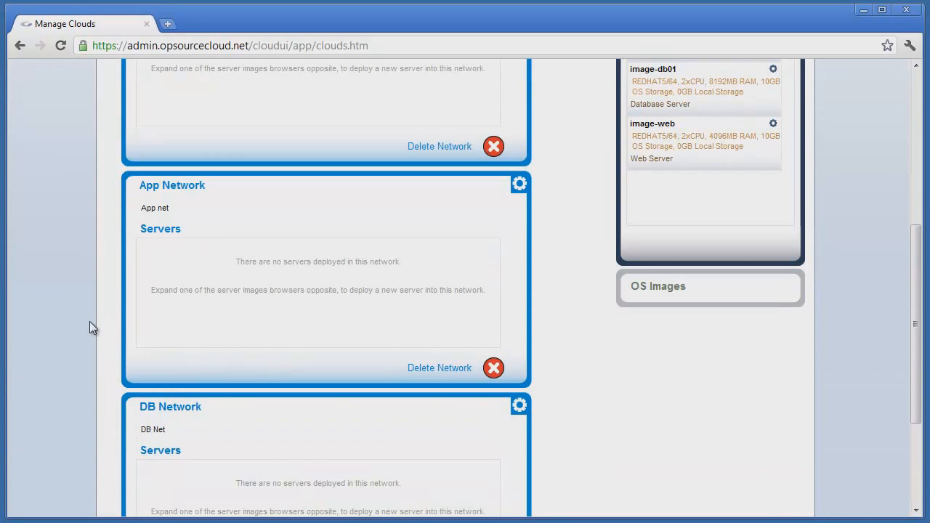
- Browse the available OS images list and expand the Customer Images panel
left_click(656, 435)
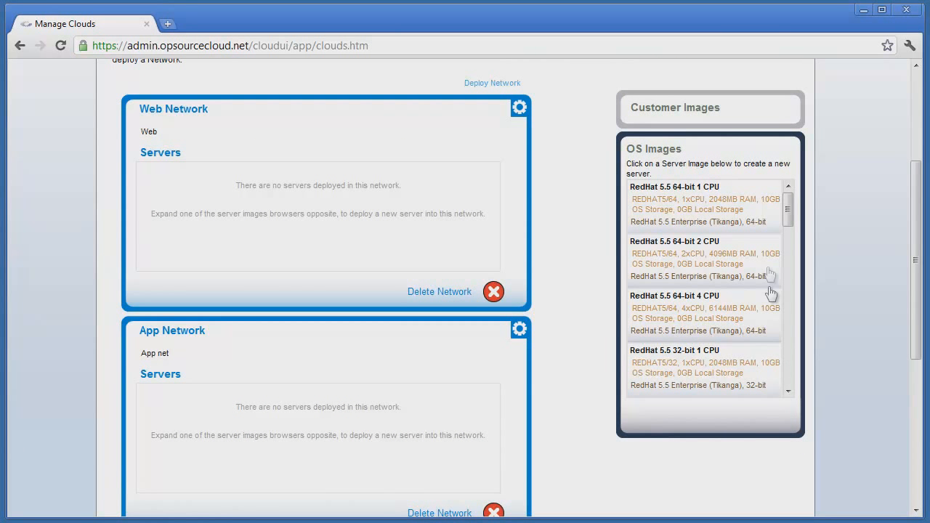
left_click_drag(788, 196, 791, 367)
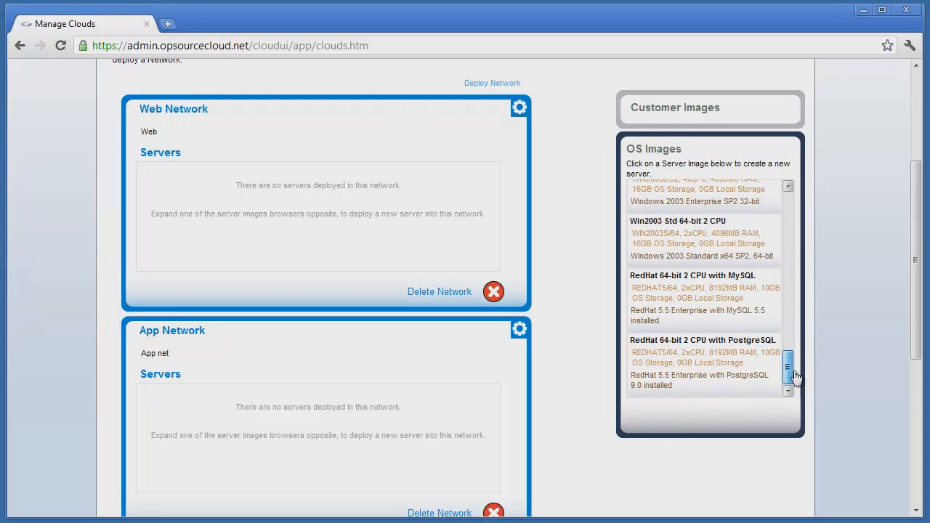
left_click(668, 117)
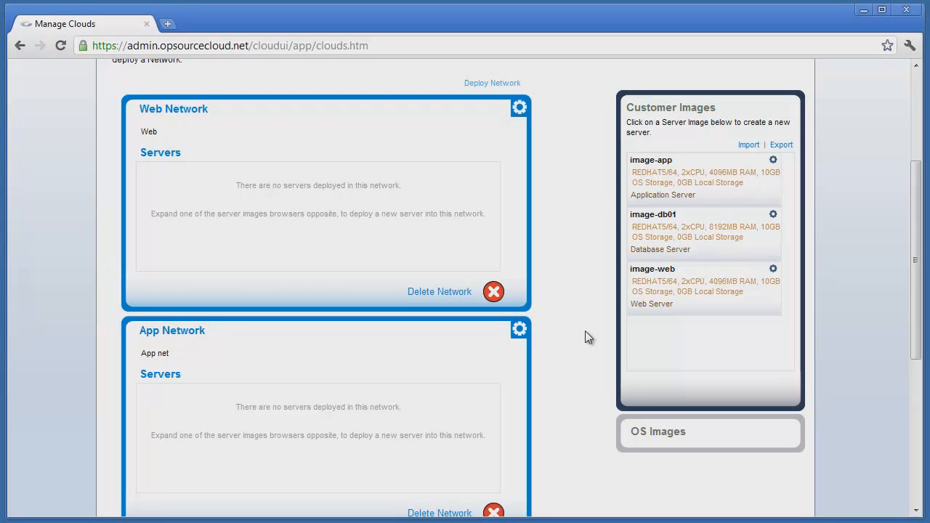
- Deploy a server from the image-web customer image named web01, described Web 01, on Web Network
mouse_move(649, 291)
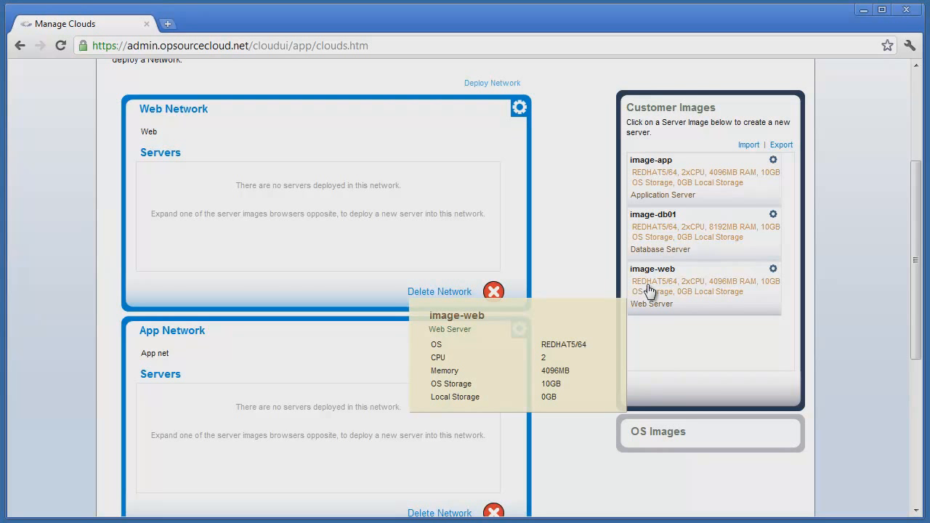
left_click(649, 291)
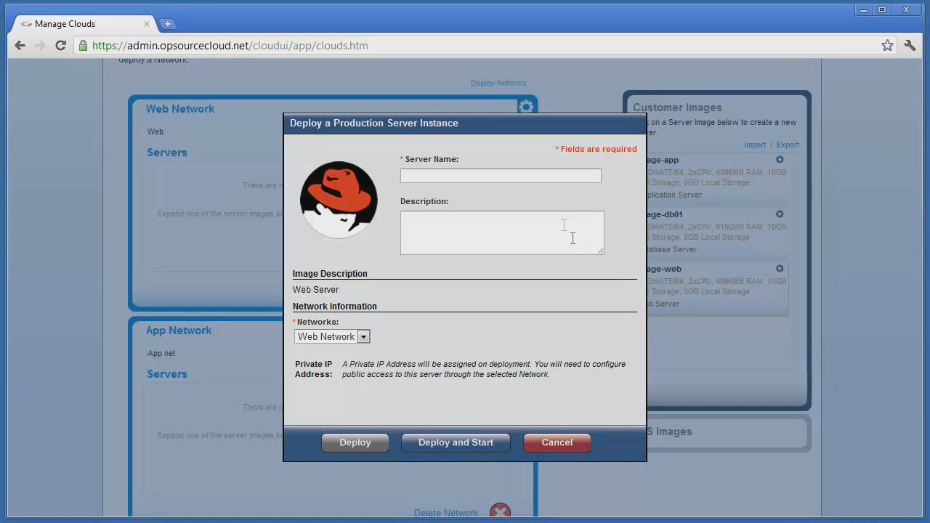
left_click(544, 175)
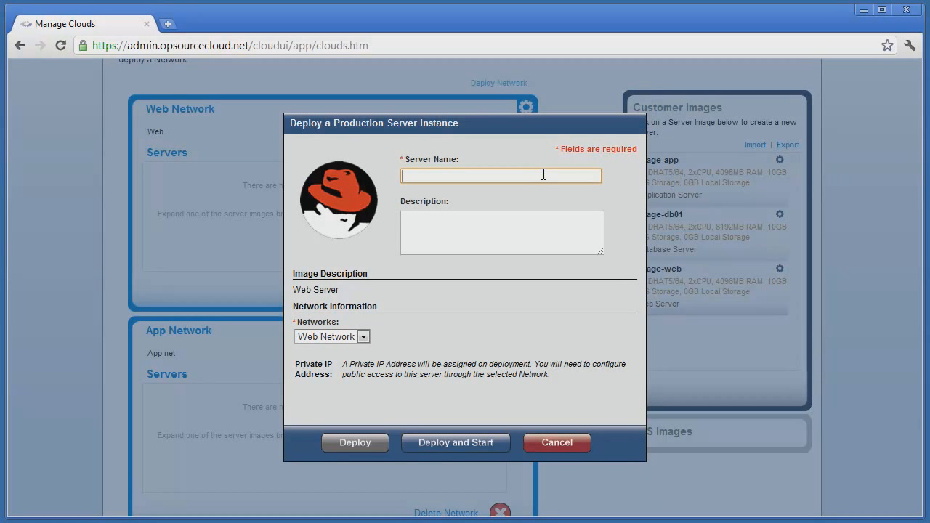
type("web01")
key("Tab")
type("Web 01")
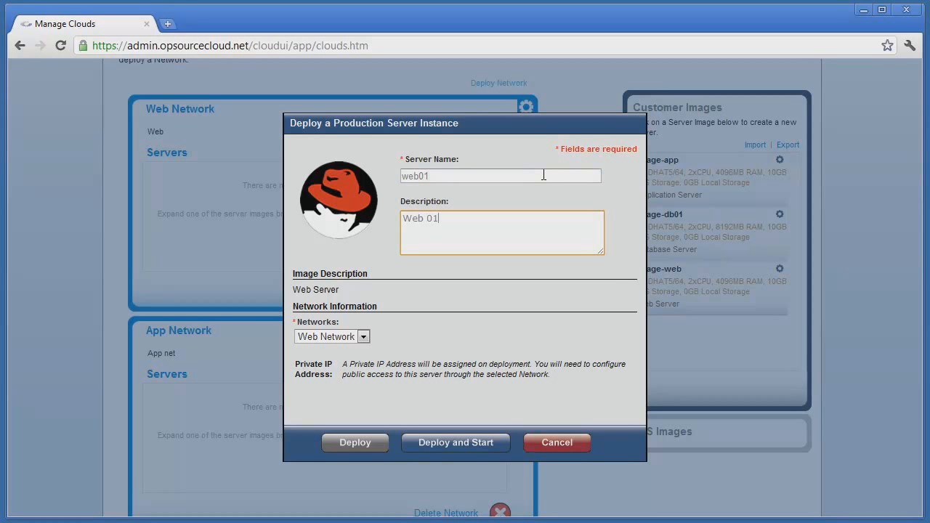
left_click(363, 337)
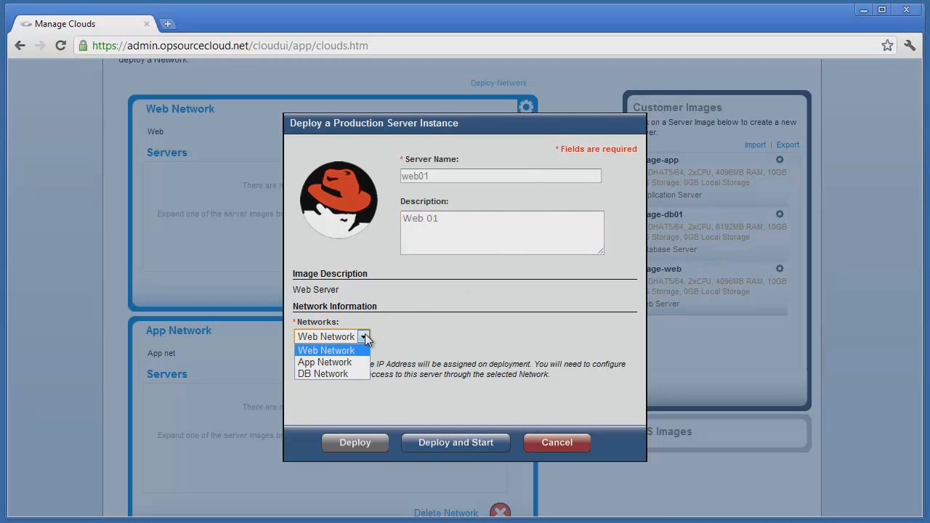
left_click(365, 337)
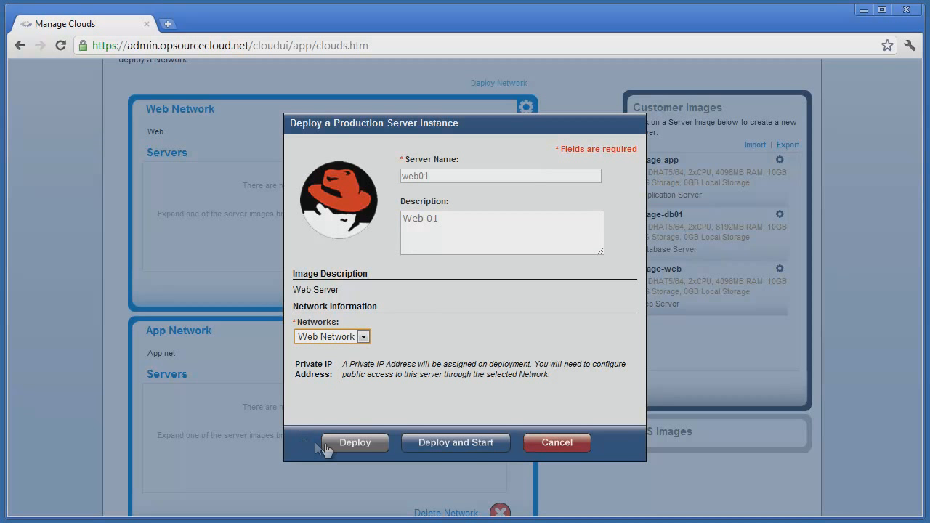
left_click(440, 445)
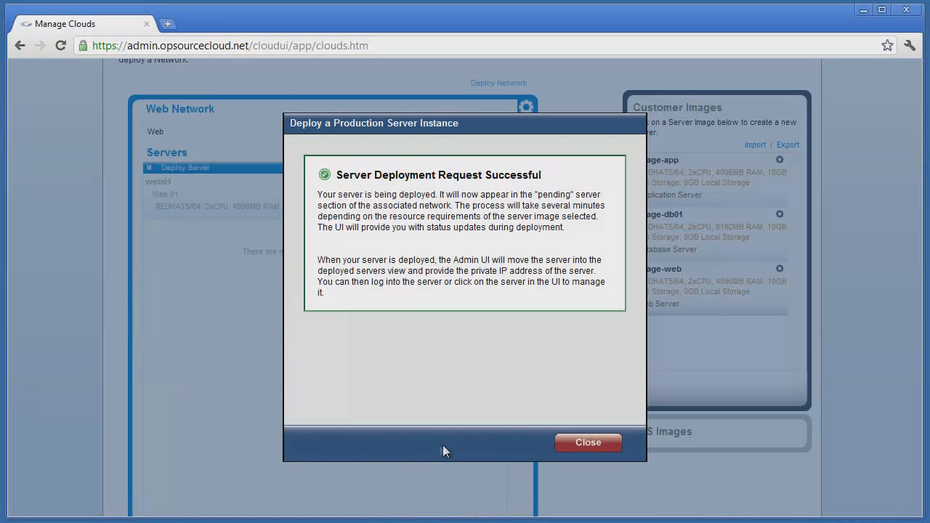
left_click(586, 445)
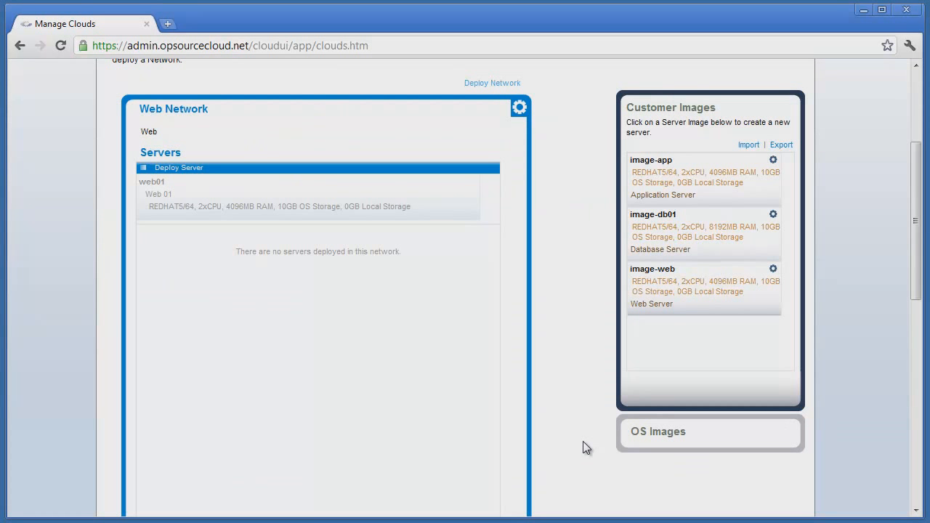
- Deploy a second server from image-web named Web02, described Web 02, on Web Network
mouse_move(226, 202)
left_click(651, 292)
left_click(437, 174)
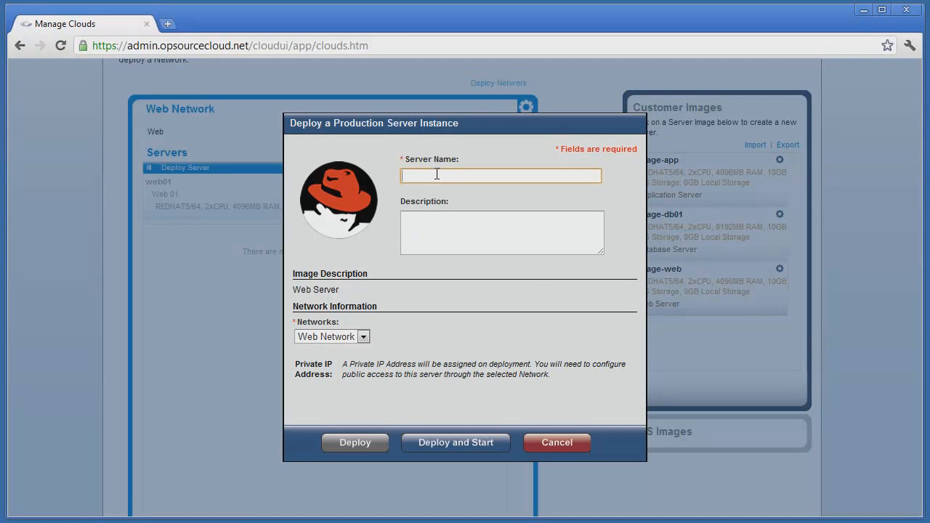
type("Web02")
key("Tab")
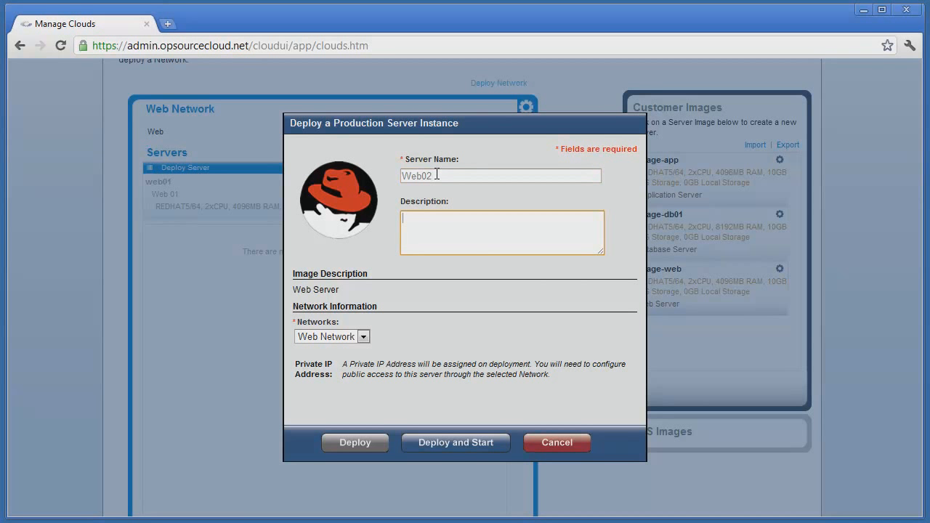
type("Web 02")
left_click(441, 441)
left_click(586, 442)
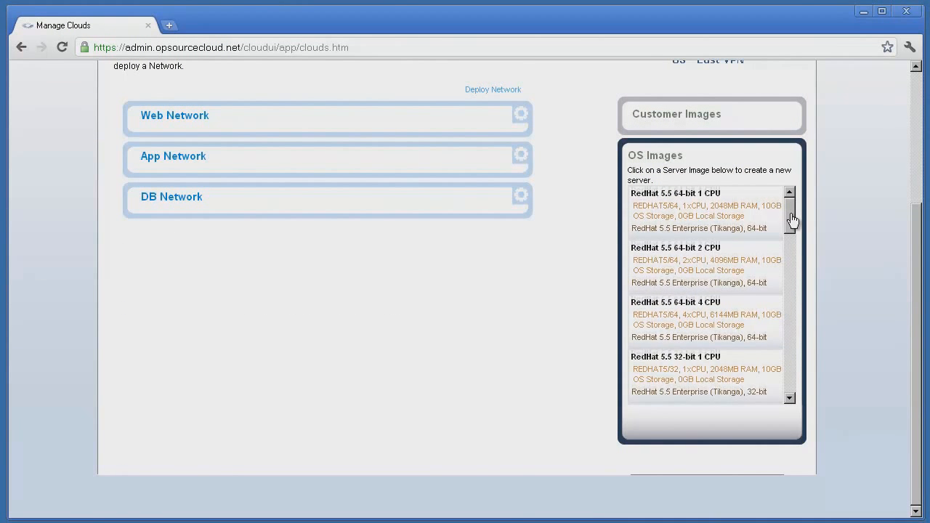
- Expand the Web Network to review its deployed servers
left_click_drag(793, 220, 790, 255)
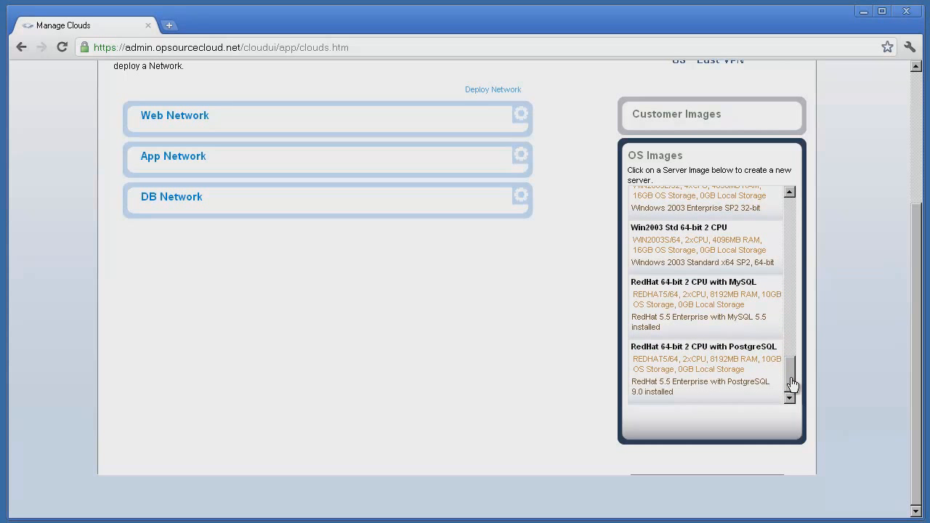
left_click_drag(793, 371, 791, 291)
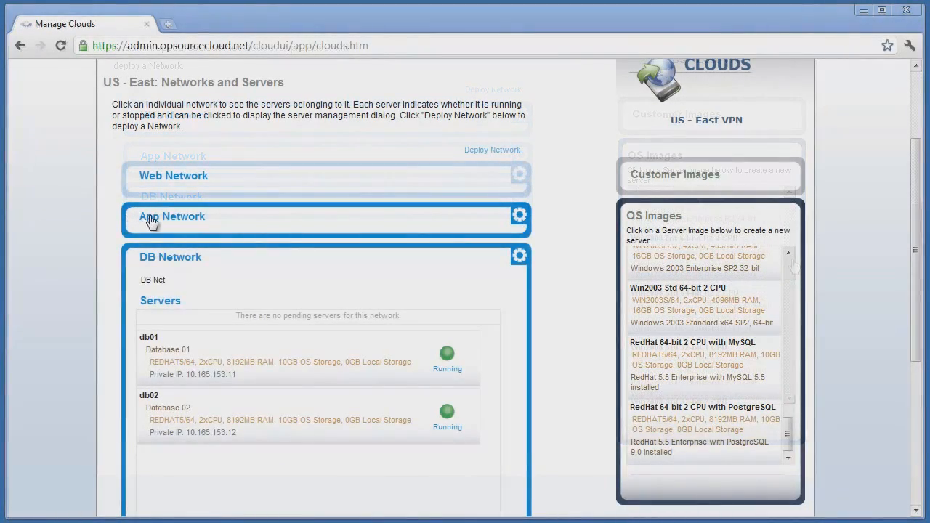
left_click(154, 217)
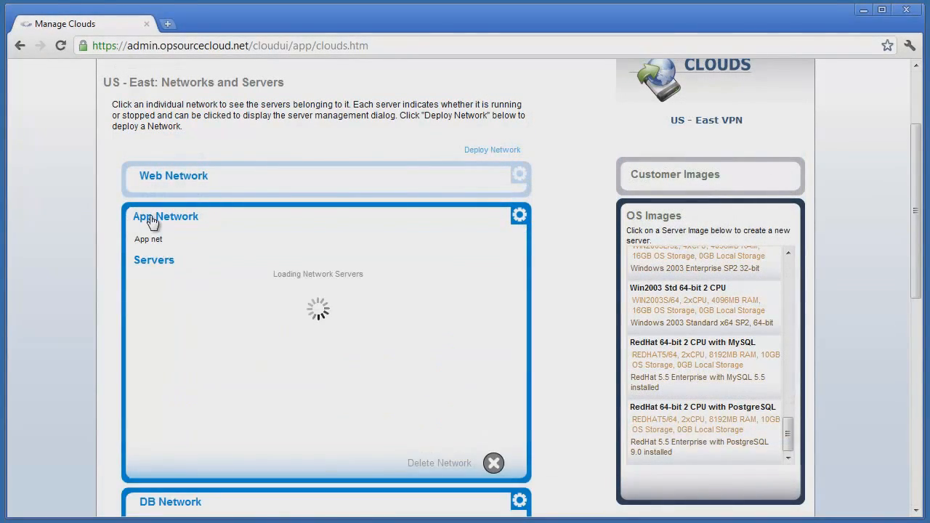
left_click(157, 182)
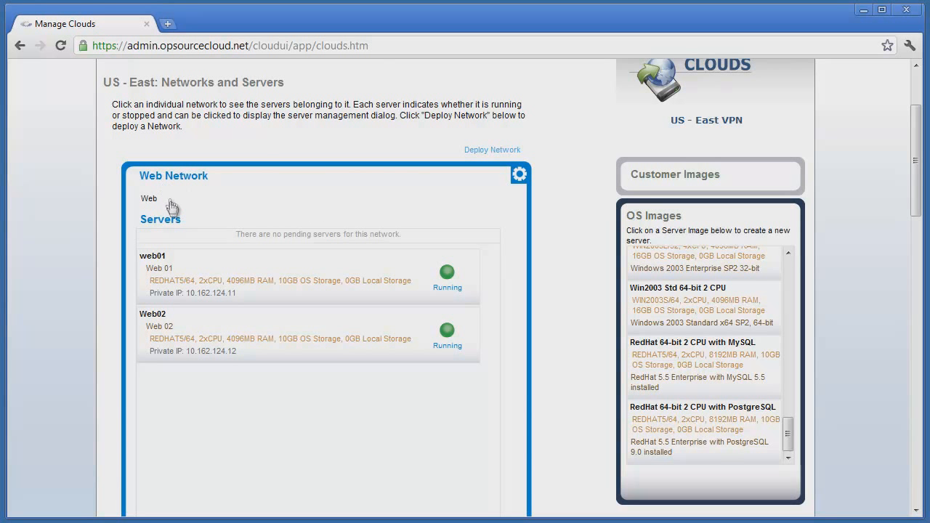
- Modify server Web02's specs to 4 CPUs and 8 GB RAM, confirming the restart
left_click(183, 339)
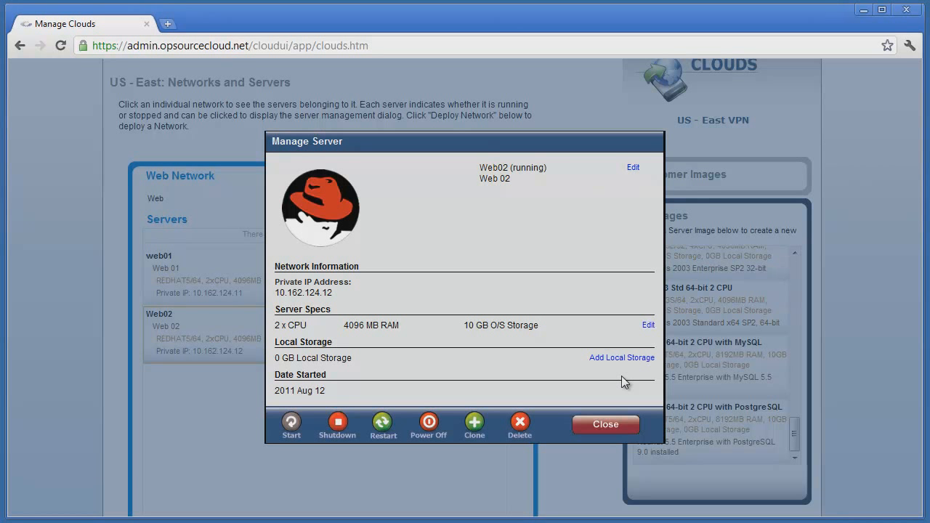
left_click(648, 324)
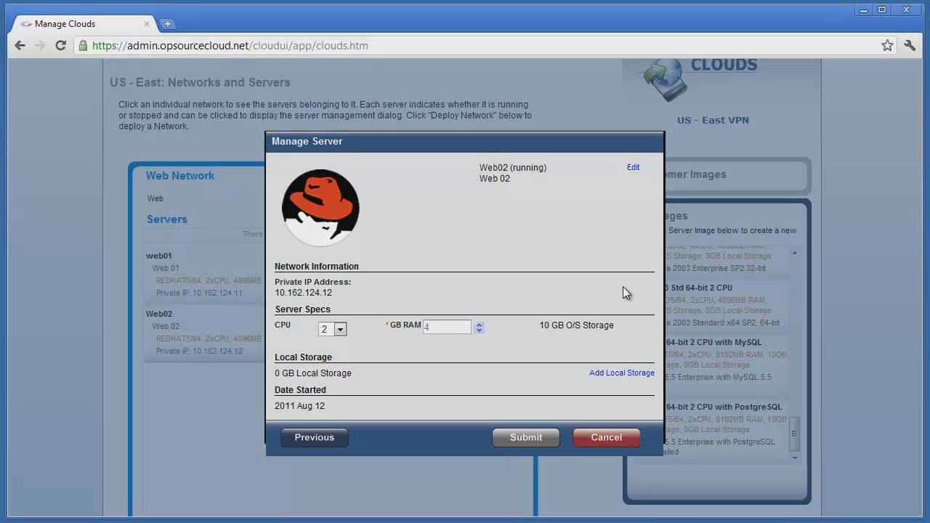
left_click(339, 329)
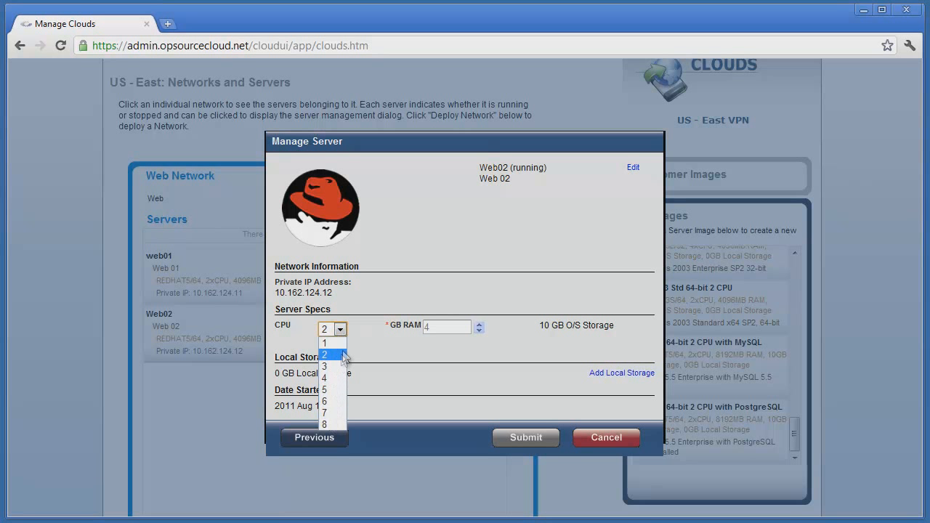
left_click(361, 339)
left_click(479, 326)
left_click(478, 326)
left_click(479, 326)
left_click(479, 326)
left_click(479, 325)
left_click(479, 326)
left_click(479, 326)
left_click_drag(479, 326, 479, 325)
left_click(338, 330)
left_click(331, 378)
left_click(511, 439)
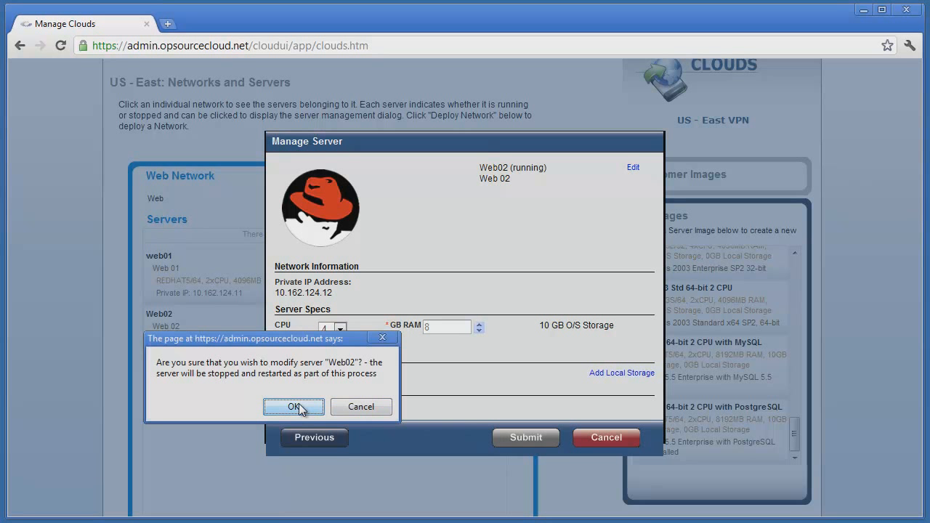
left_click(294, 406)
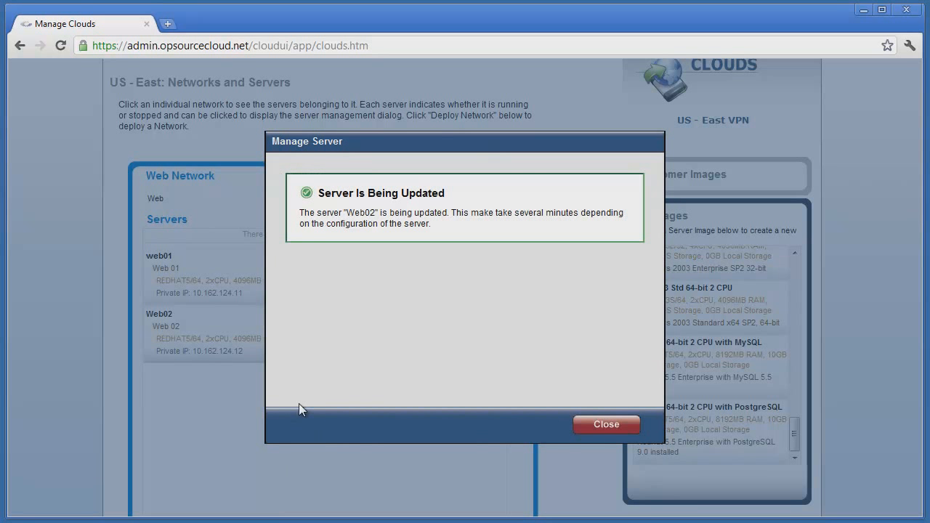
left_click(592, 428)
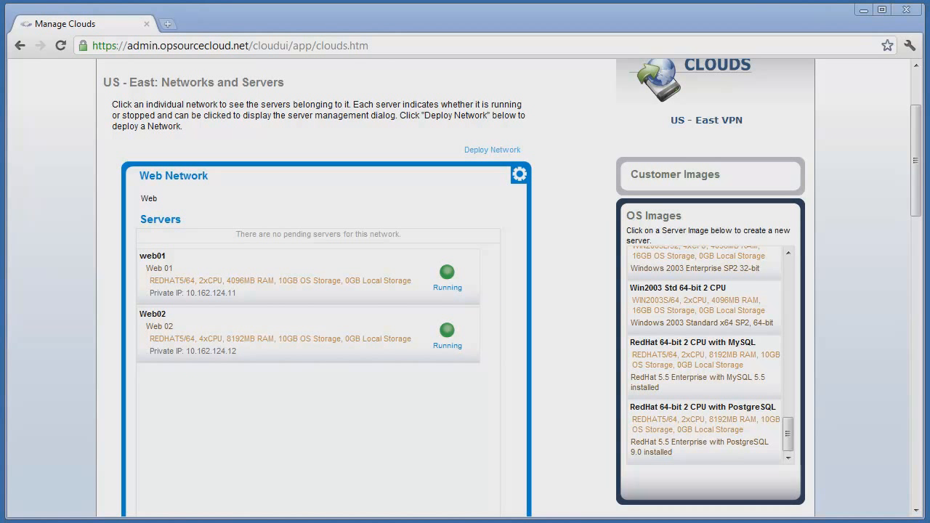
- Add 30 GB of local storage to server Web02
mouse_move(201, 347)
left_click(181, 342)
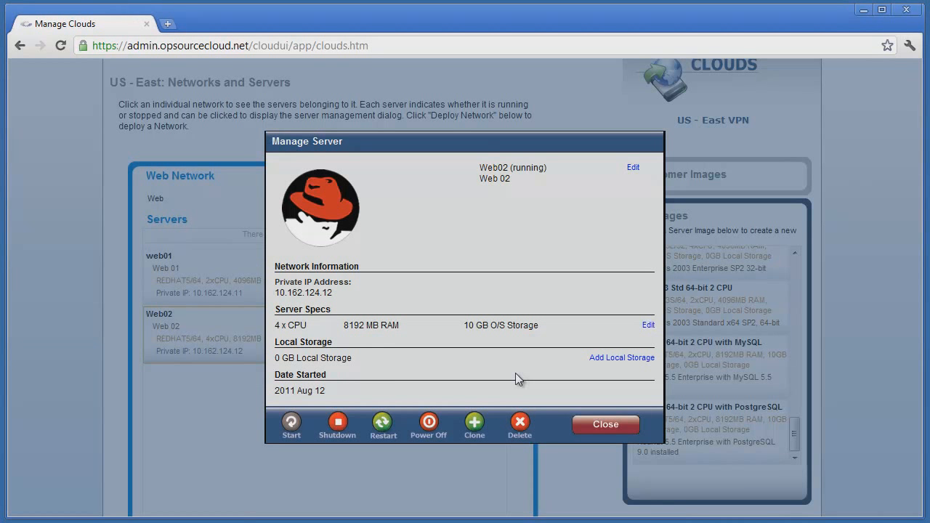
left_click(608, 358)
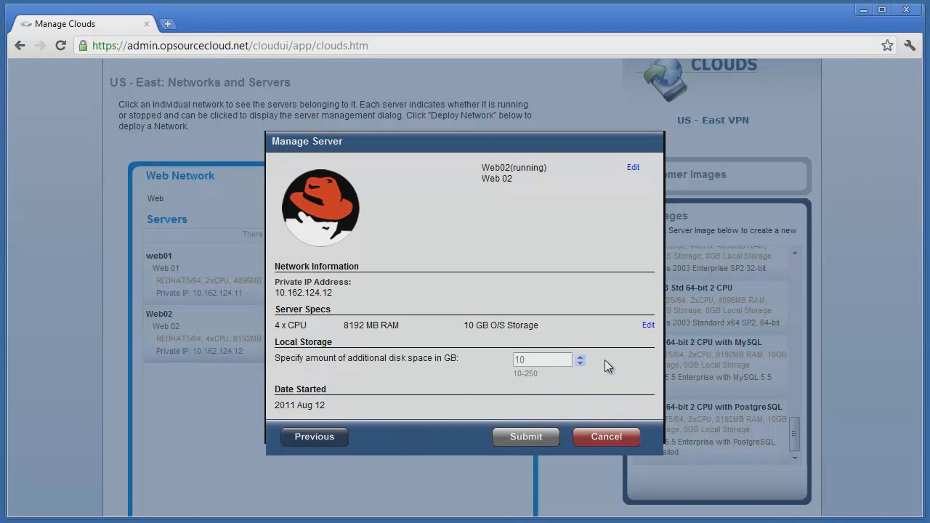
left_click(579, 357)
left_click(580, 357)
left_click(579, 357)
left_click(579, 358)
left_click(579, 359)
left_click(579, 358)
left_click(579, 358)
left_click(579, 358)
left_click(579, 358)
left_click(579, 358)
left_click(580, 358)
left_click(579, 358)
left_click(580, 358)
left_click(579, 358)
left_click(579, 358)
left_click(579, 359)
left_click(579, 359)
left_click(580, 358)
left_click(580, 358)
left_click(580, 363)
left_click(531, 438)
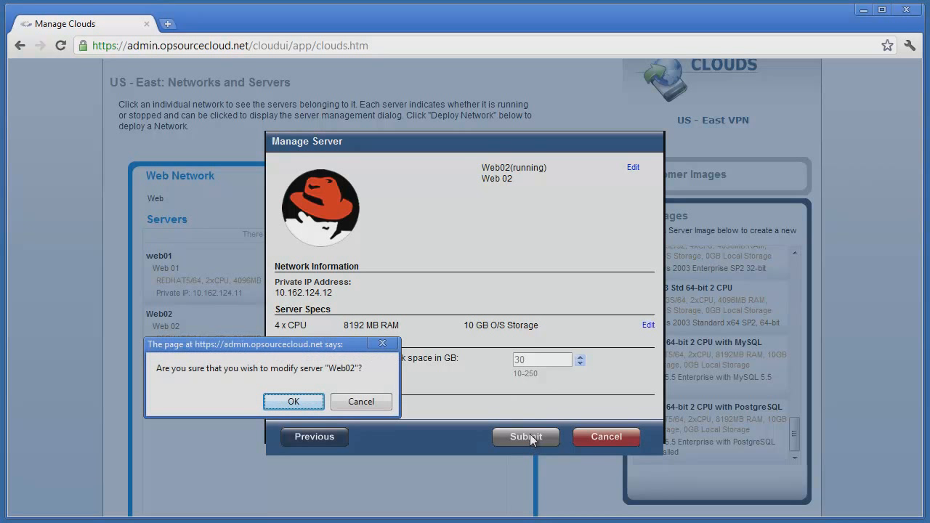
left_click(294, 401)
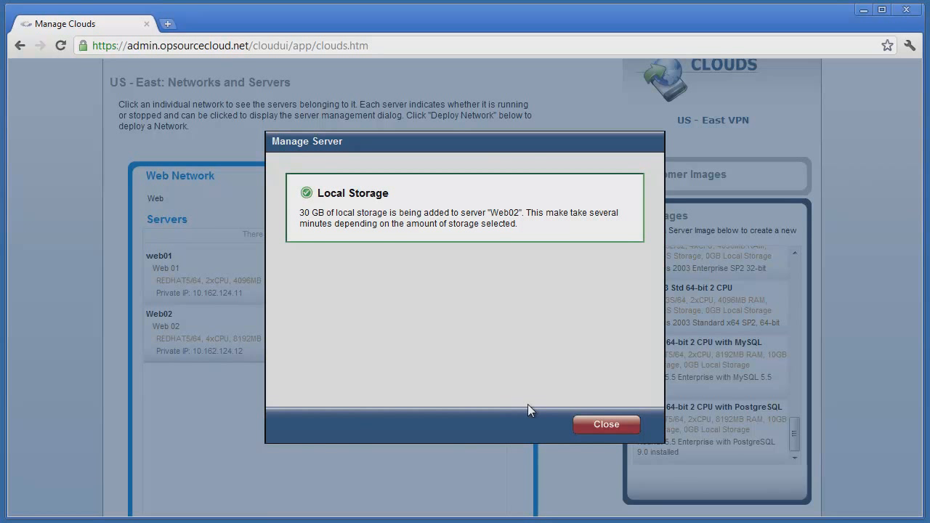
left_click(602, 429)
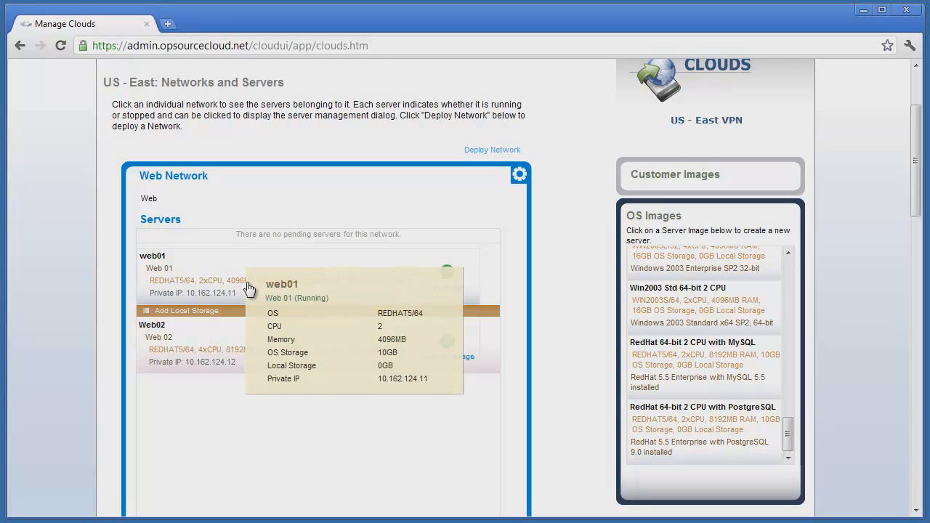
- Clone server web01 into a customer image named Web-Clone with the description Web Clone
mouse_move(248, 289)
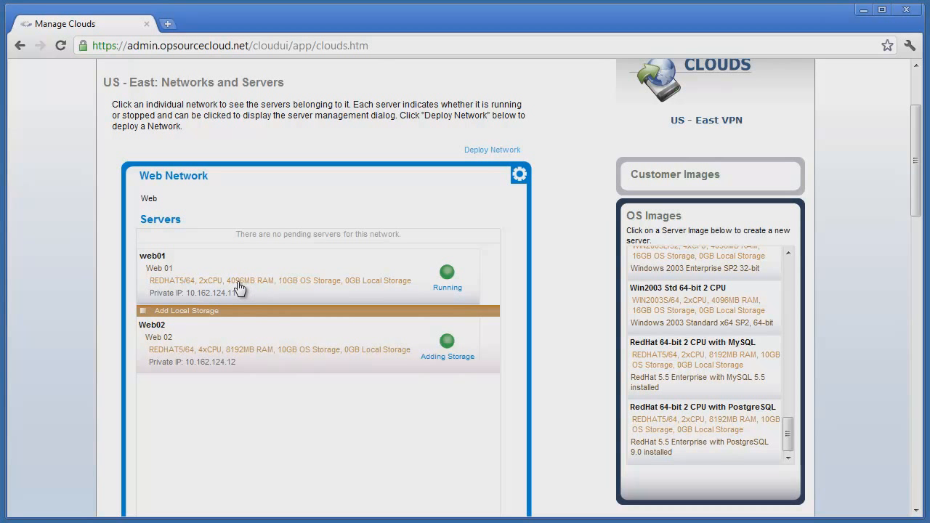
left_click(240, 288)
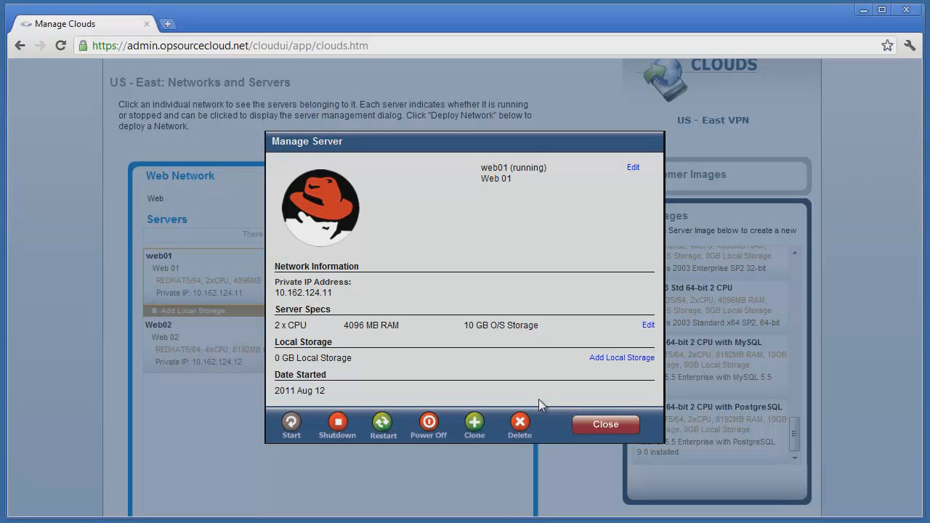
left_click(474, 423)
left_click_drag(367, 208, 272, 208)
type("We")
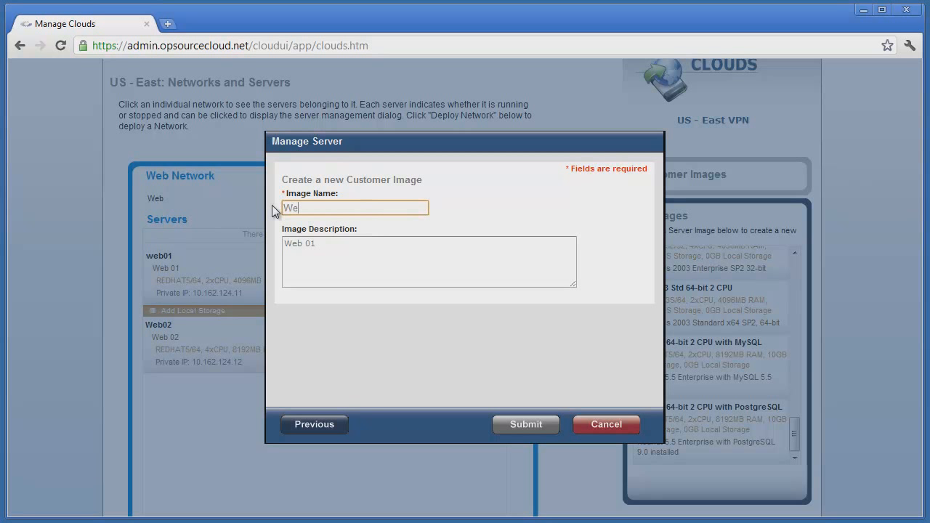
type("b-Clone")
left_click(330, 248)
key("BackSpace")
key("BackSpace")
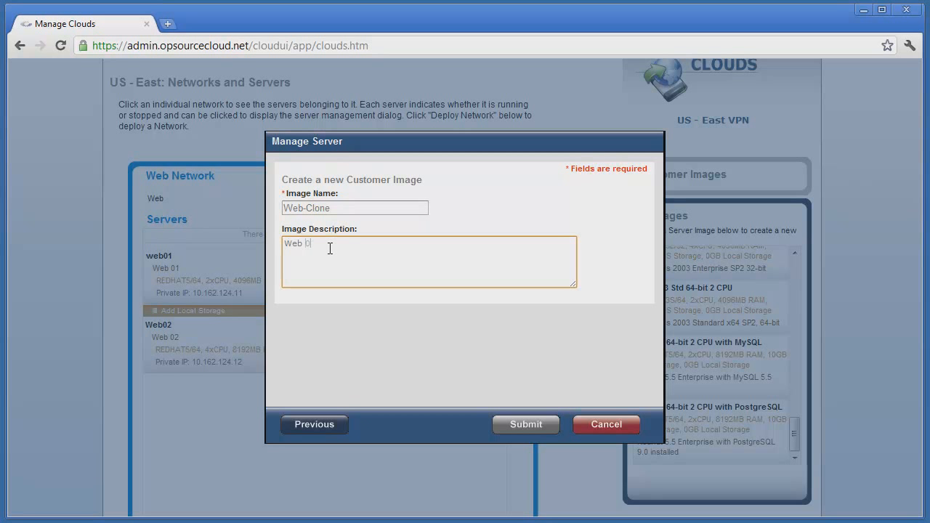
type("Cloe=n")
key("BackSpace")
key("BackSpace")
key("BackSpace")
type("ne")
left_click(524, 426)
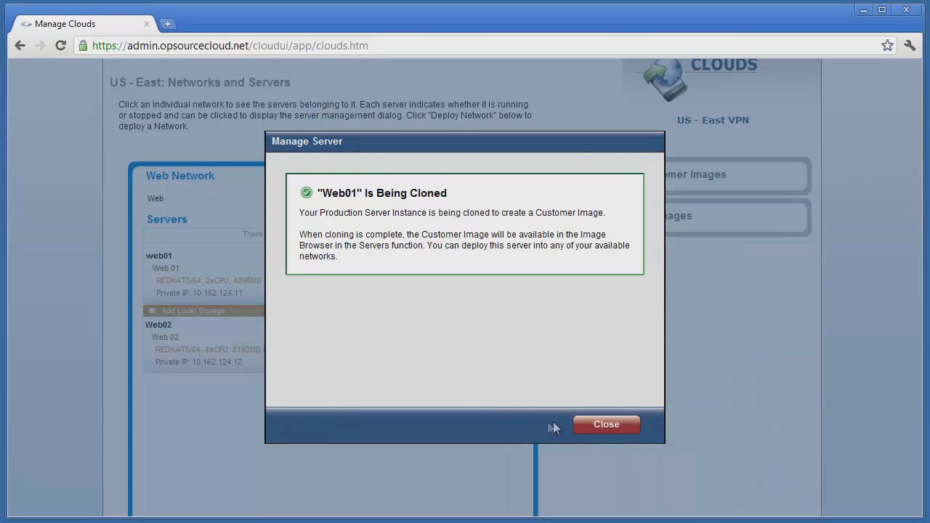
left_click(599, 427)
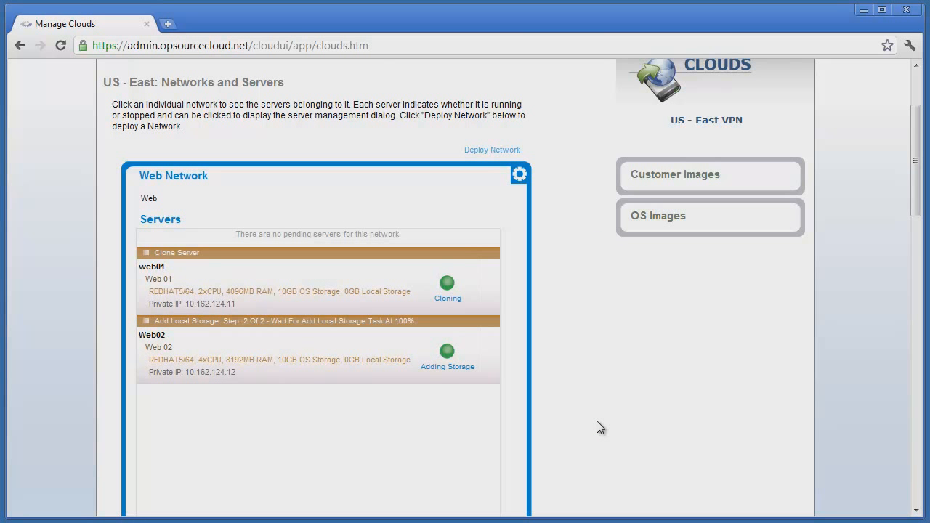
- Open the Customer Images panel
left_click(646, 176)
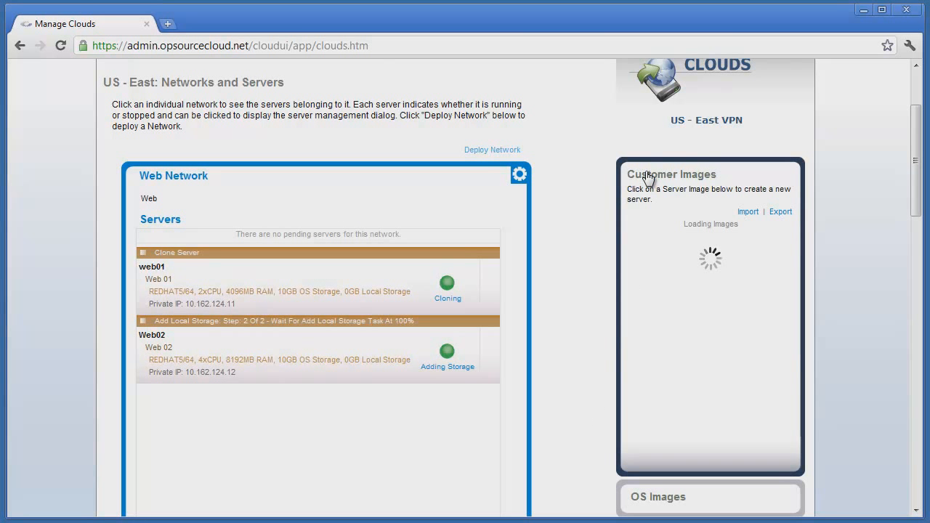